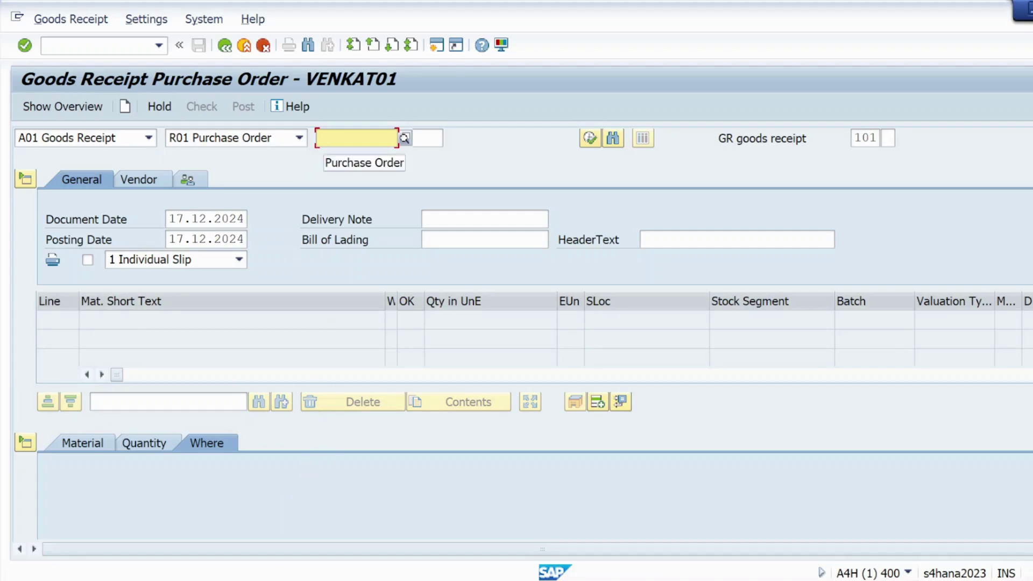
click(355, 138)
key(Down)
key(Return)
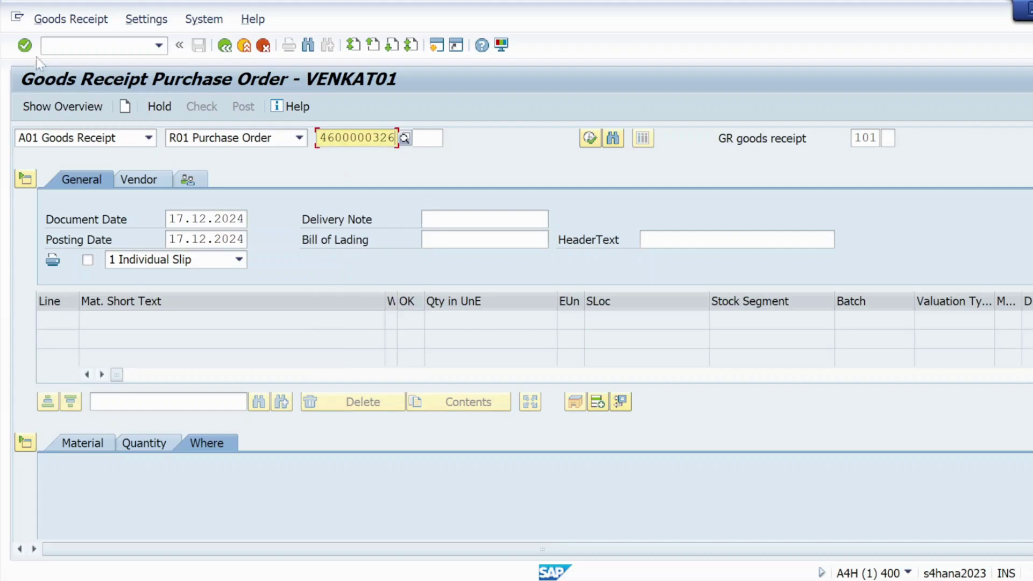
click(24, 45)
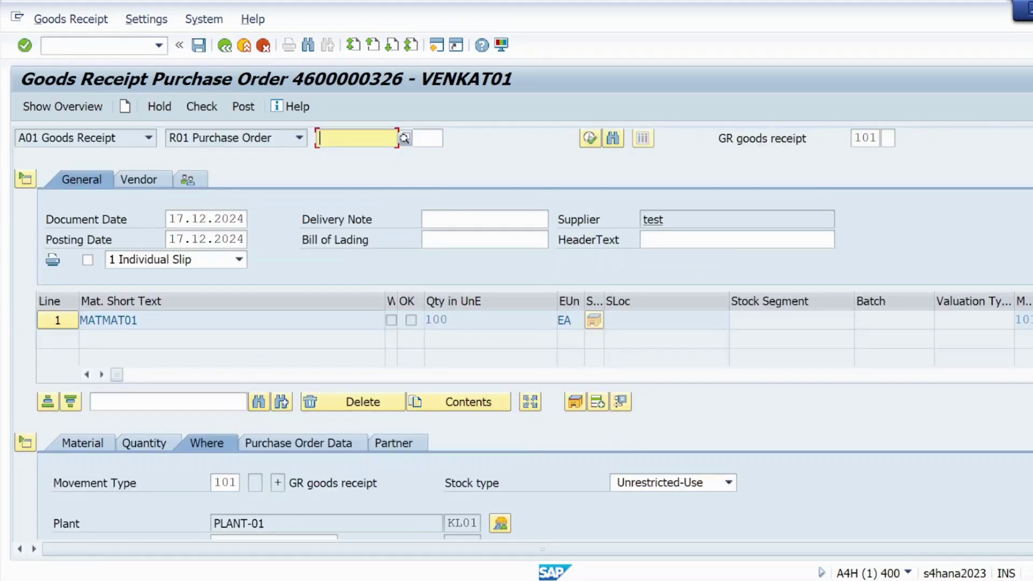
scroll(238, 353, down, 3)
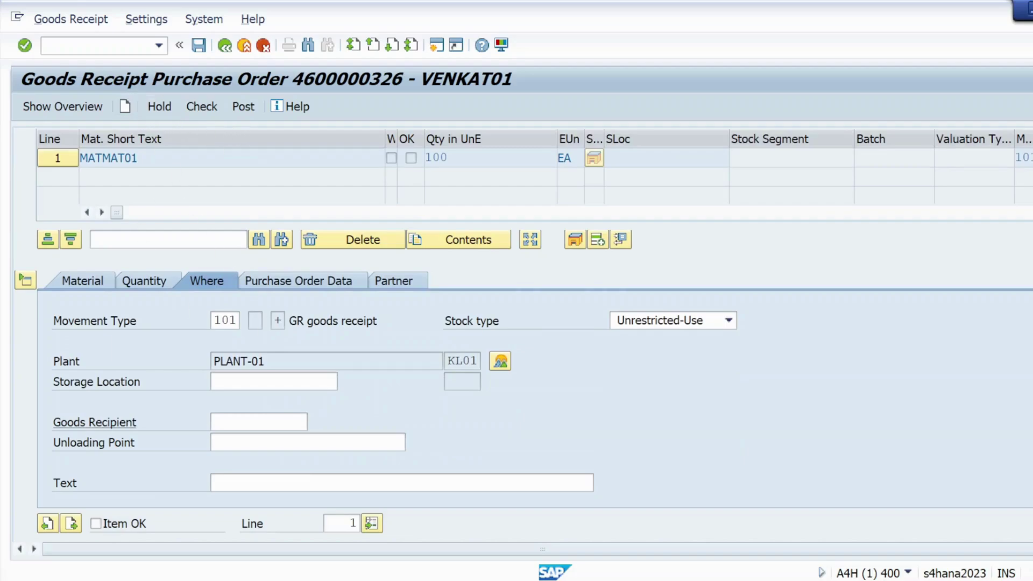
click(95, 524)
click(274, 381)
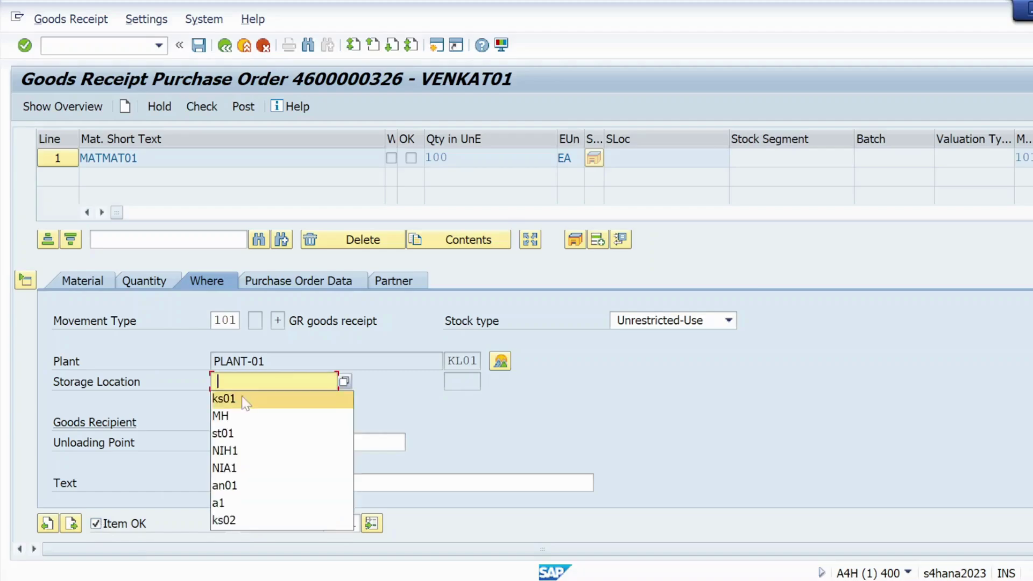
key(Return)
click(200, 107)
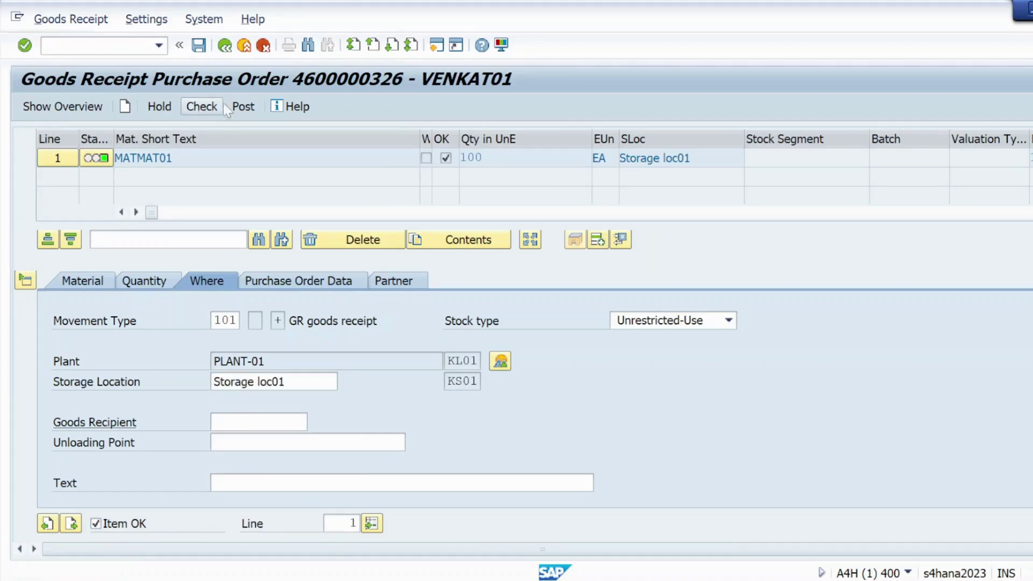
click(242, 106)
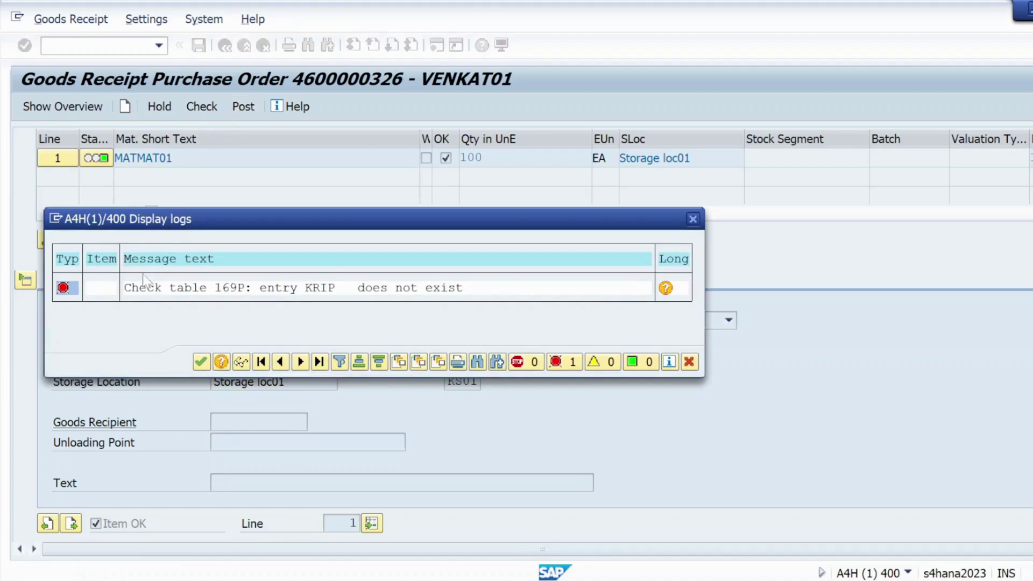
drag(393, 221, 408, 173)
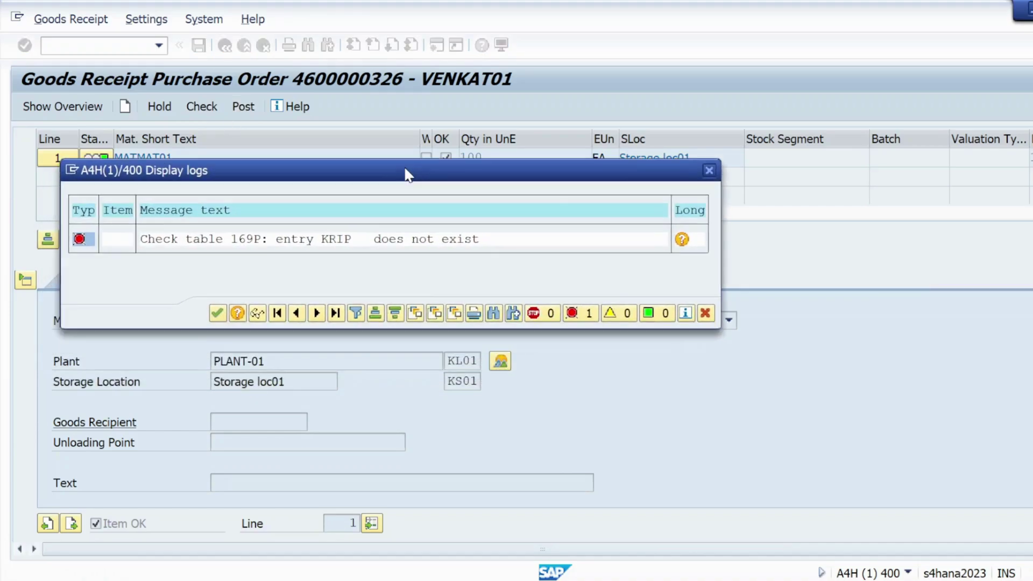
click(682, 240)
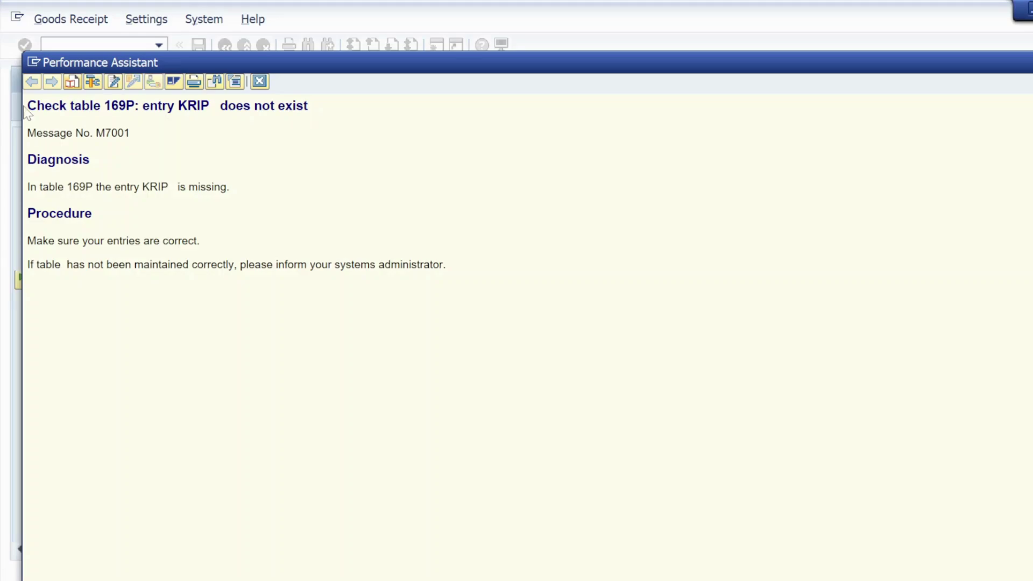
drag(27, 106, 310, 107)
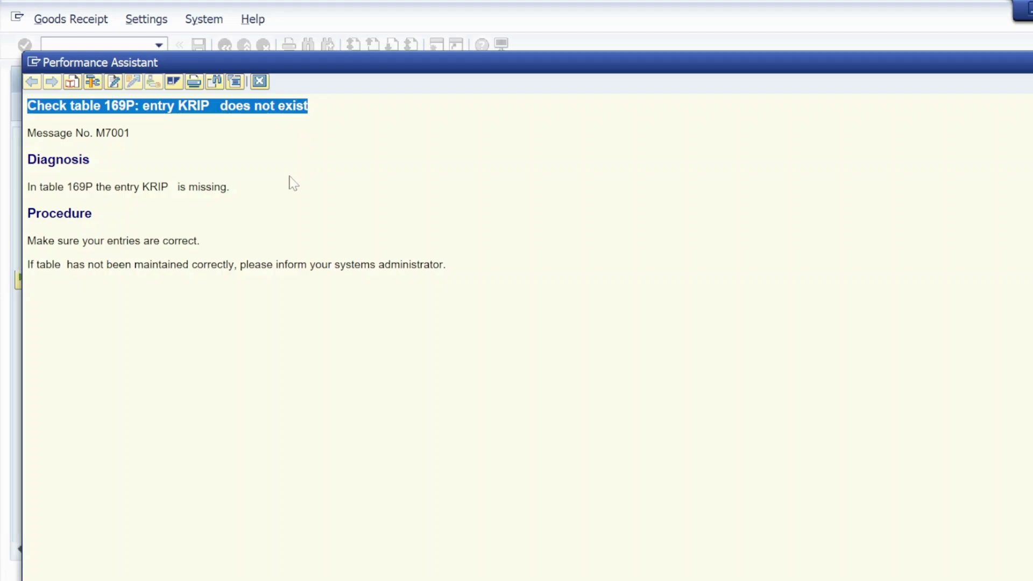
click(260, 82)
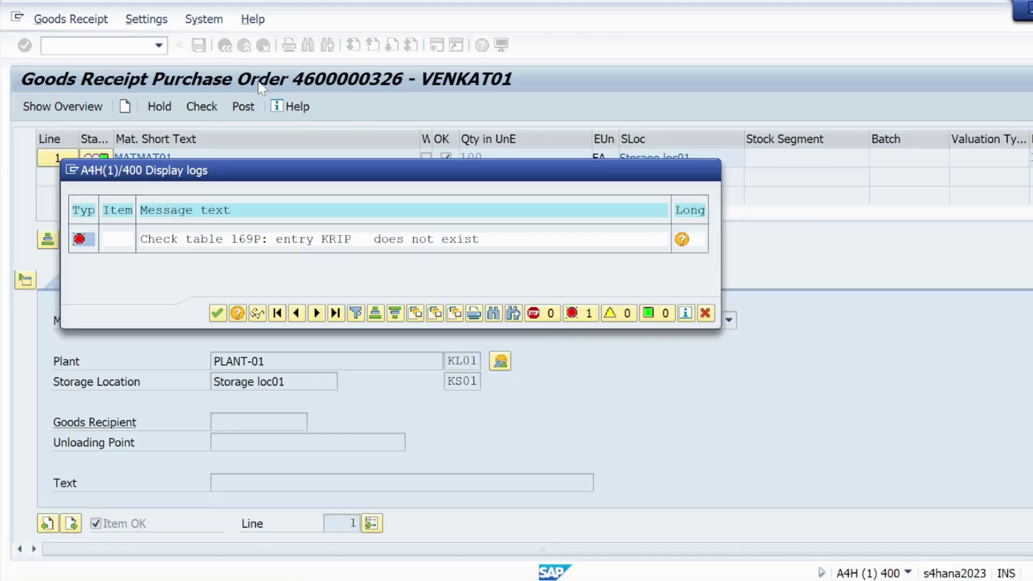
click(709, 171)
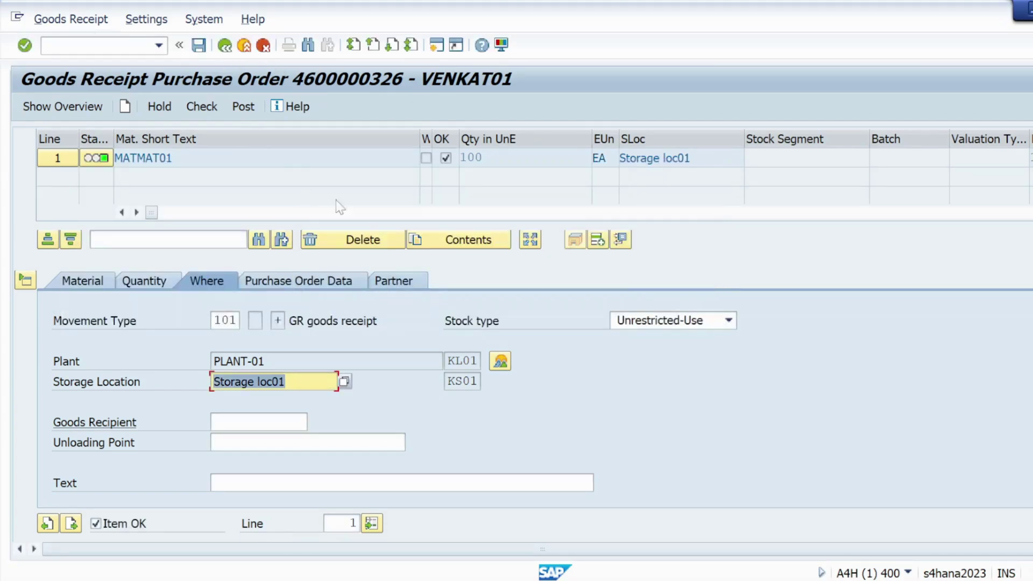
click(65, 45)
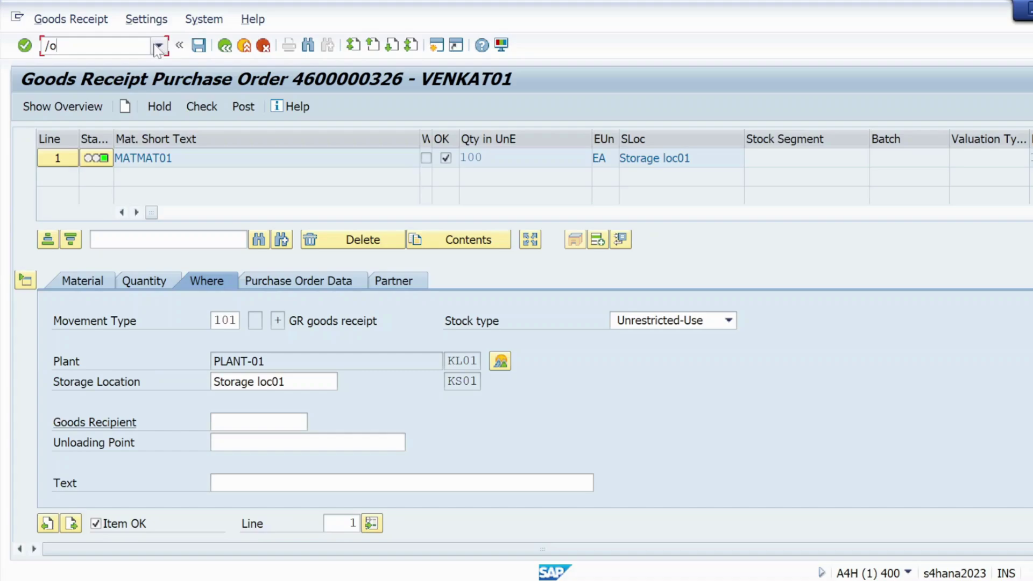
click(158, 46)
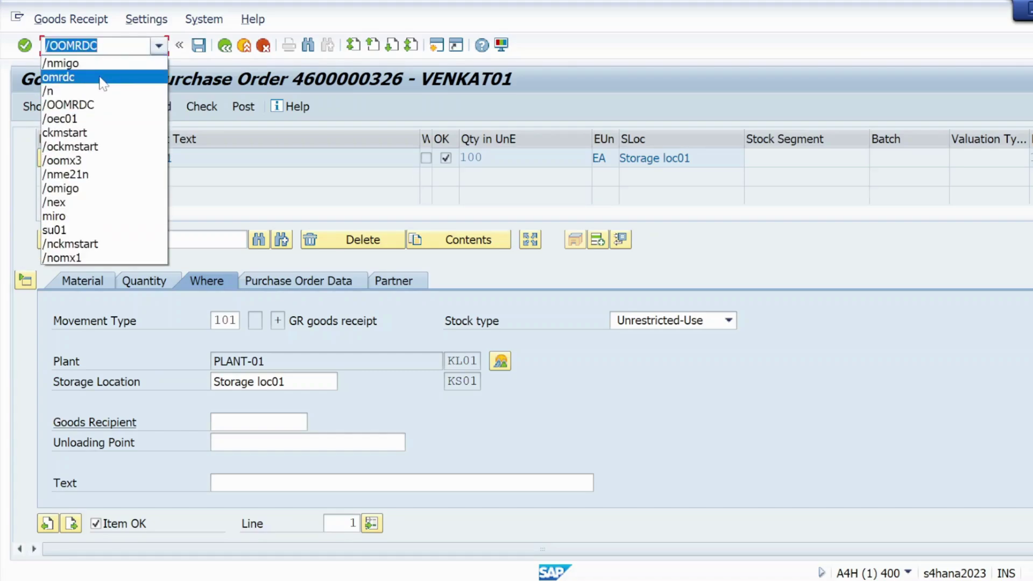
click(118, 46)
key(End)
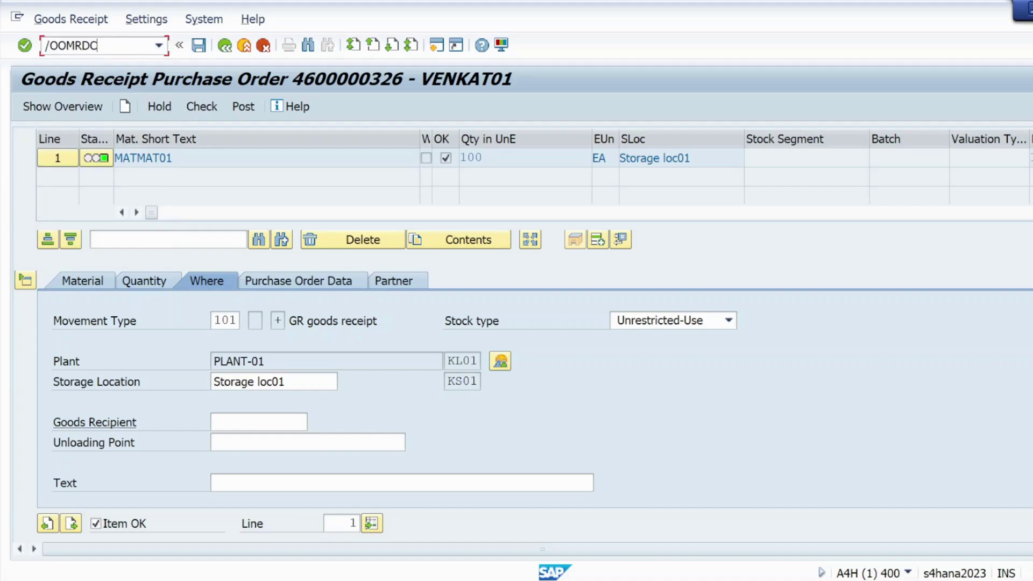
key(Return)
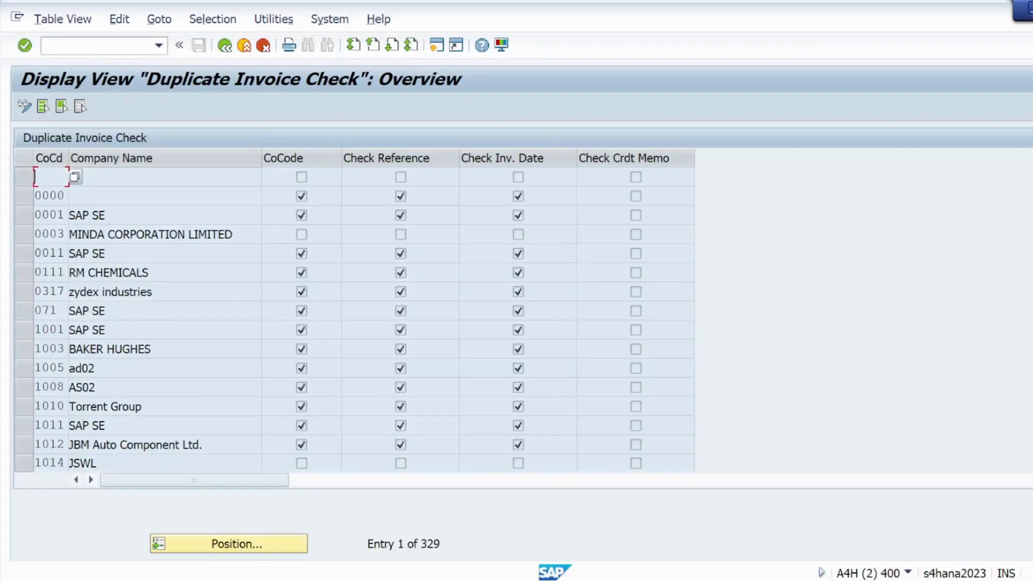
click(24, 108)
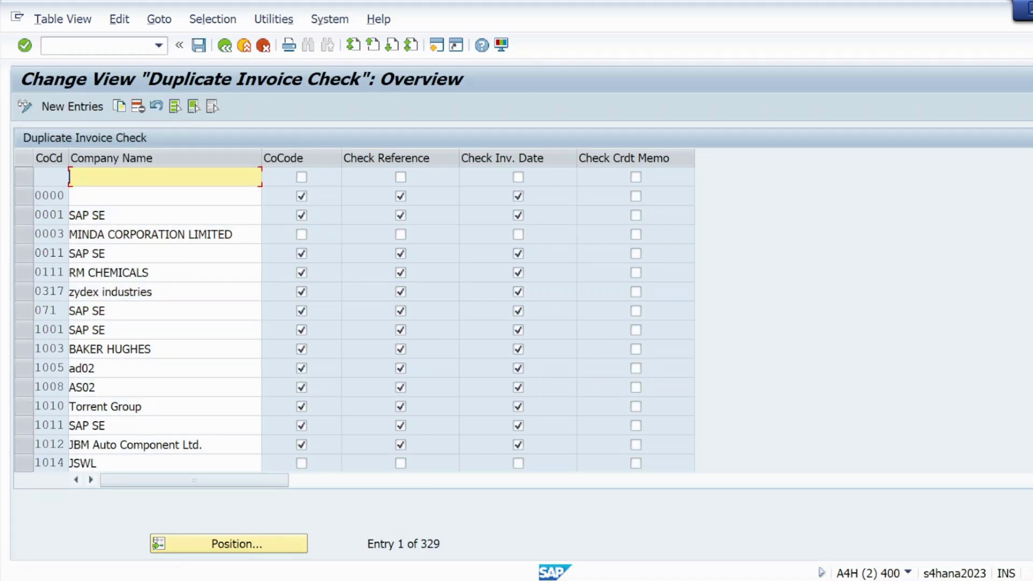
click(201, 543)
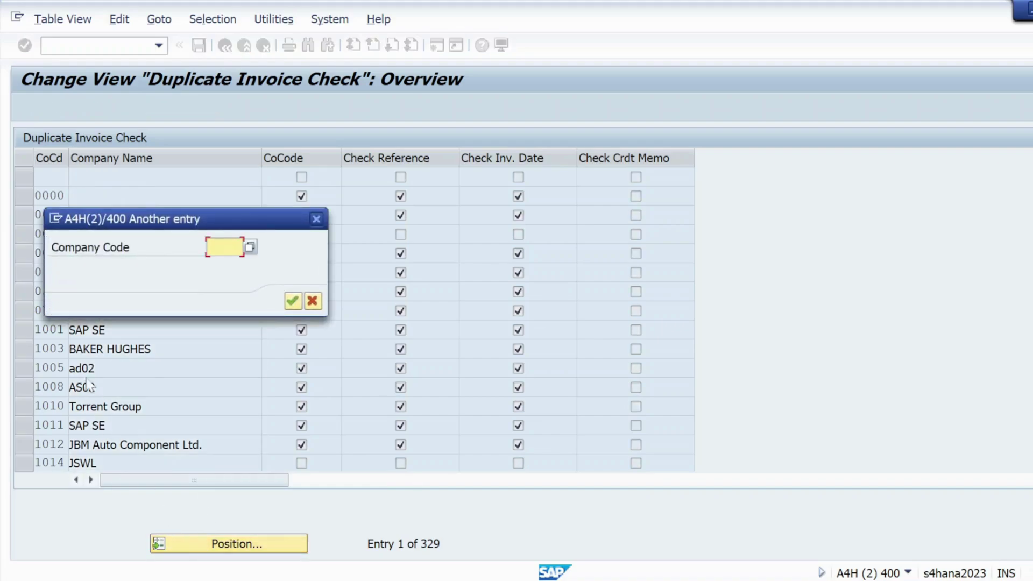
drag(218, 213, 311, 186)
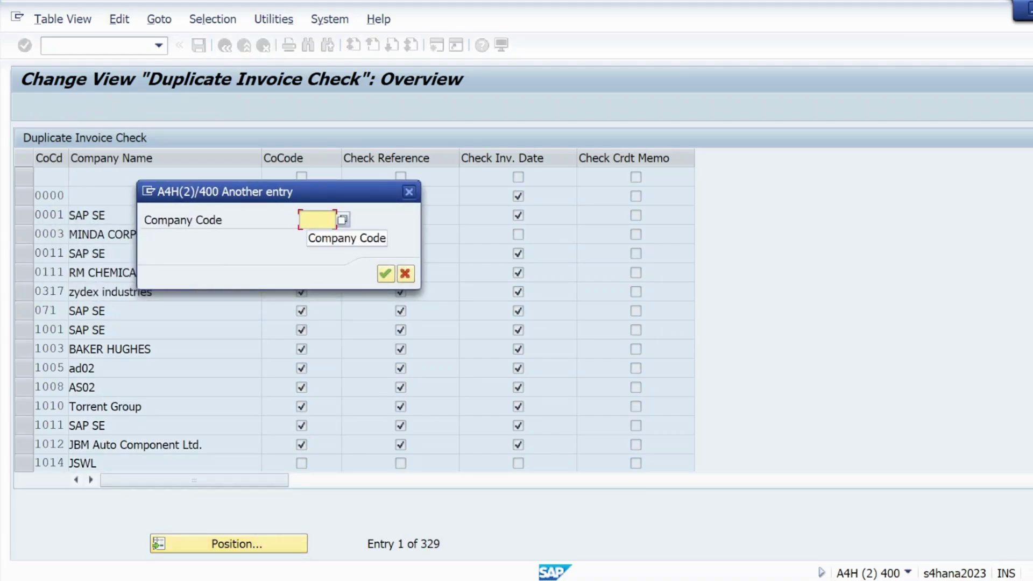
text(kri)
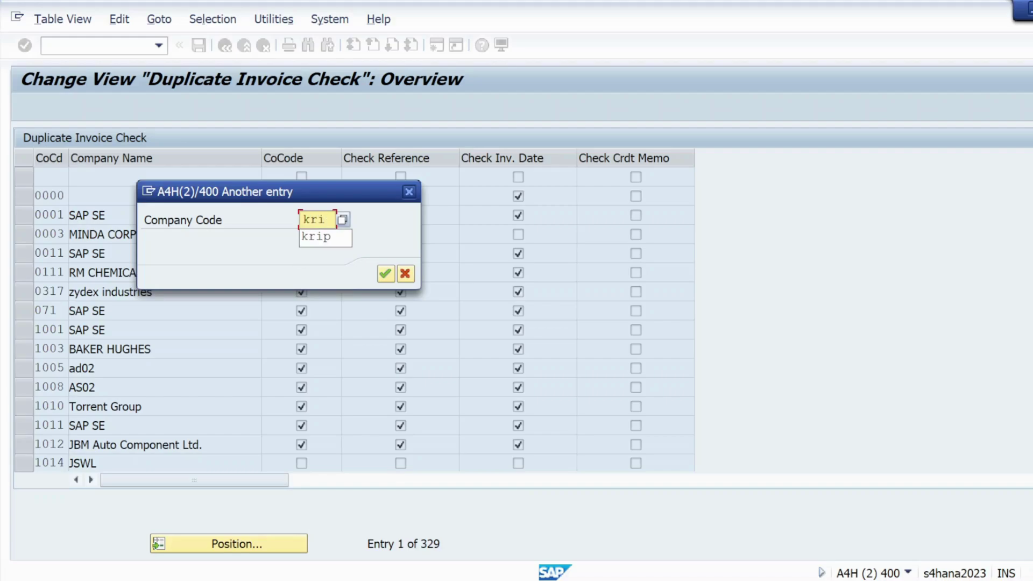
text(p)
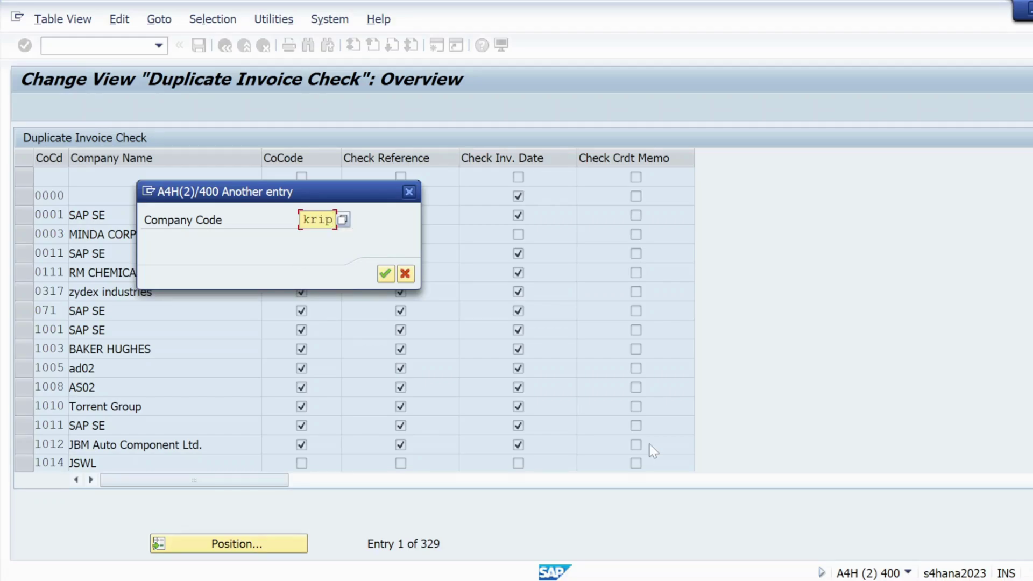
mouse_move(682, 575)
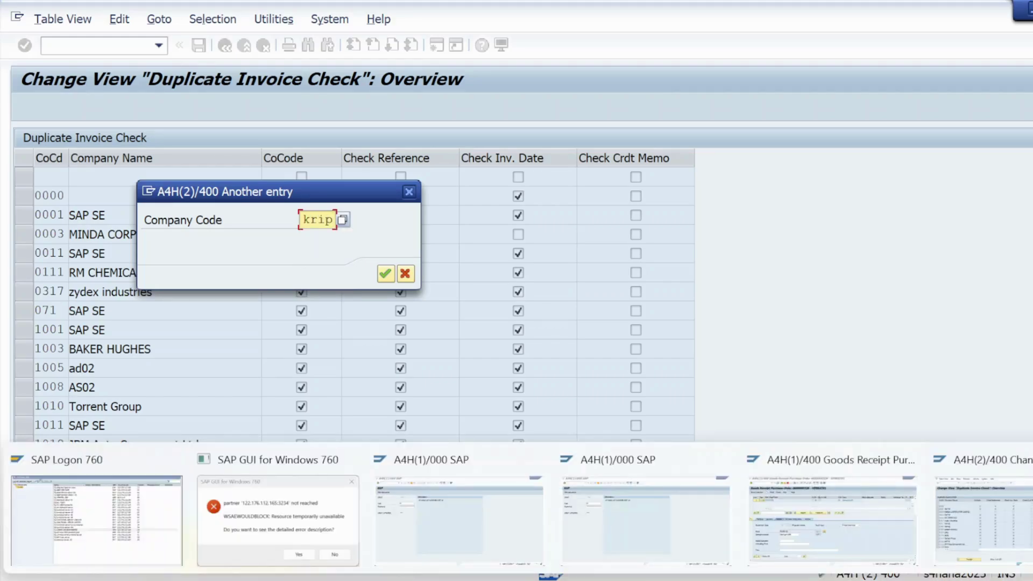
click(820, 536)
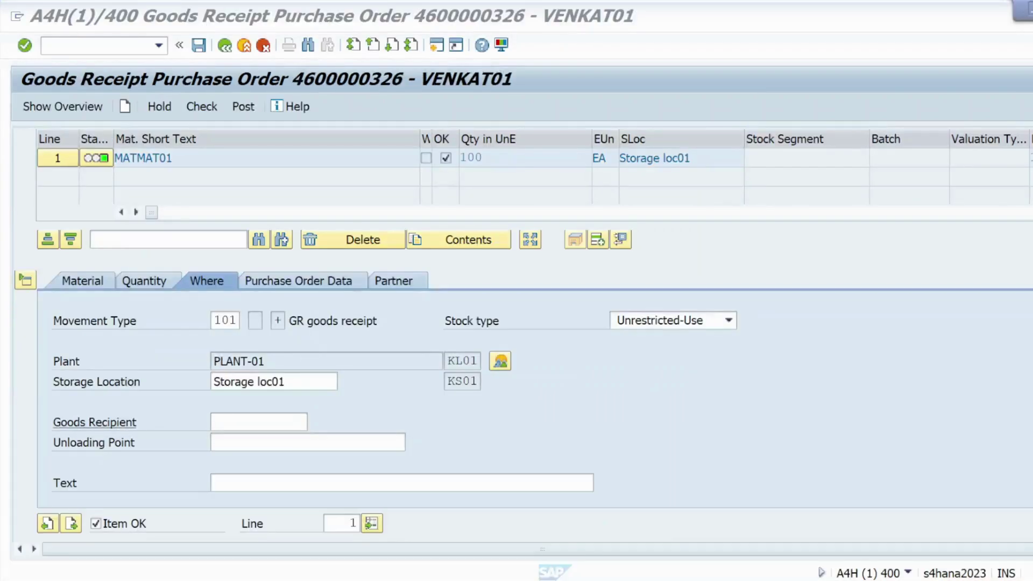
click(243, 107)
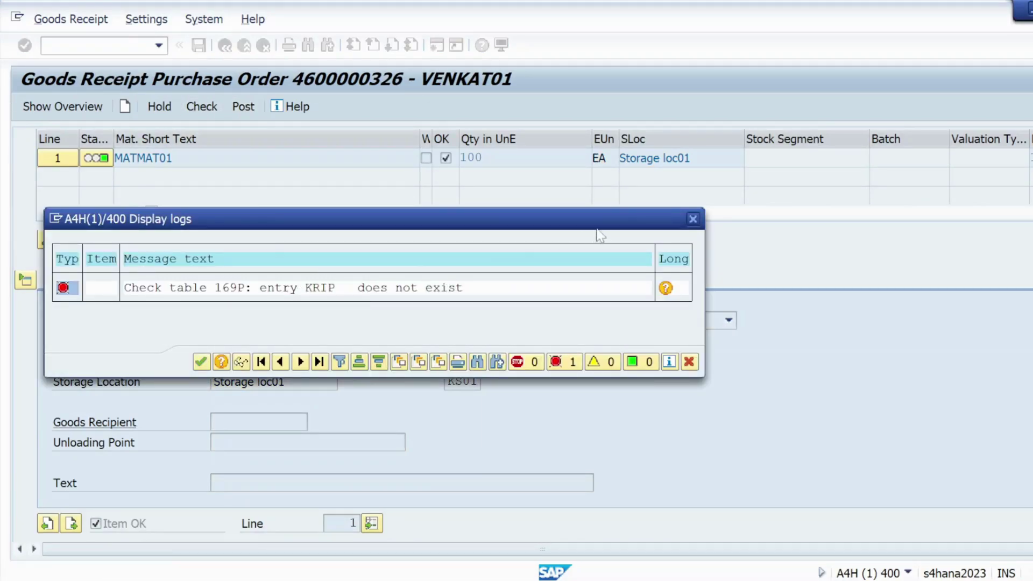
click(693, 219)
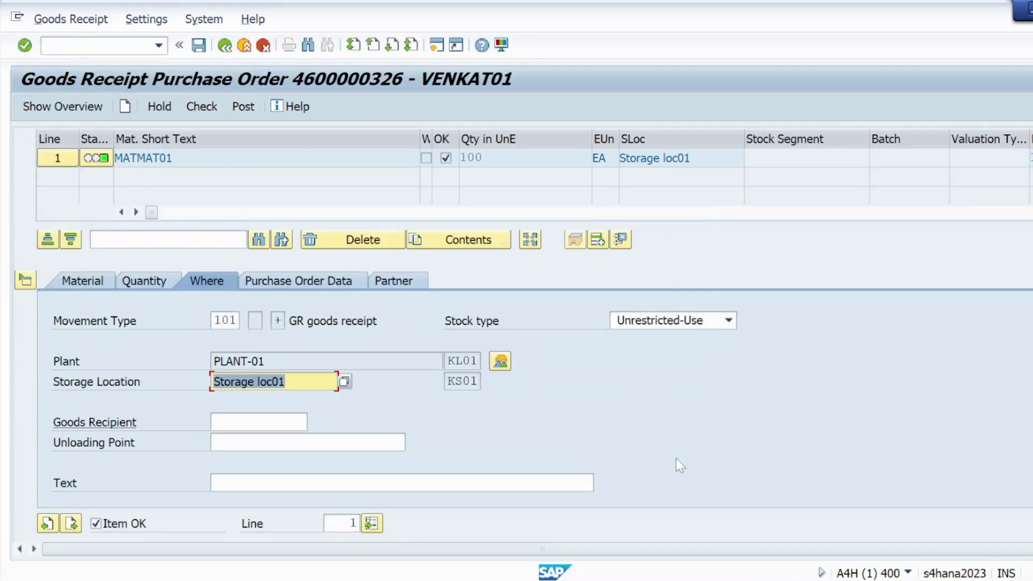
key(alt+Tab)
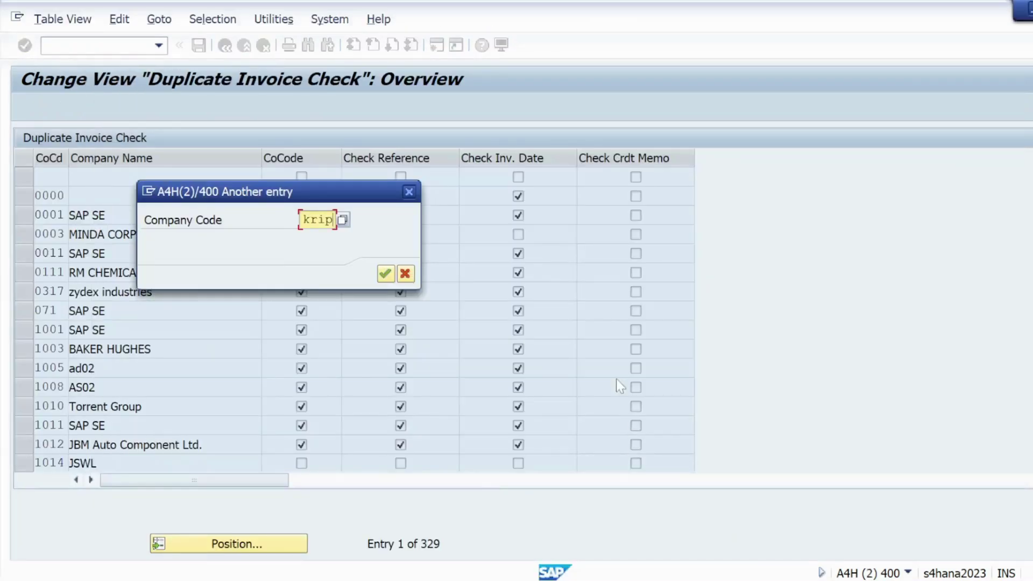
click(385, 274)
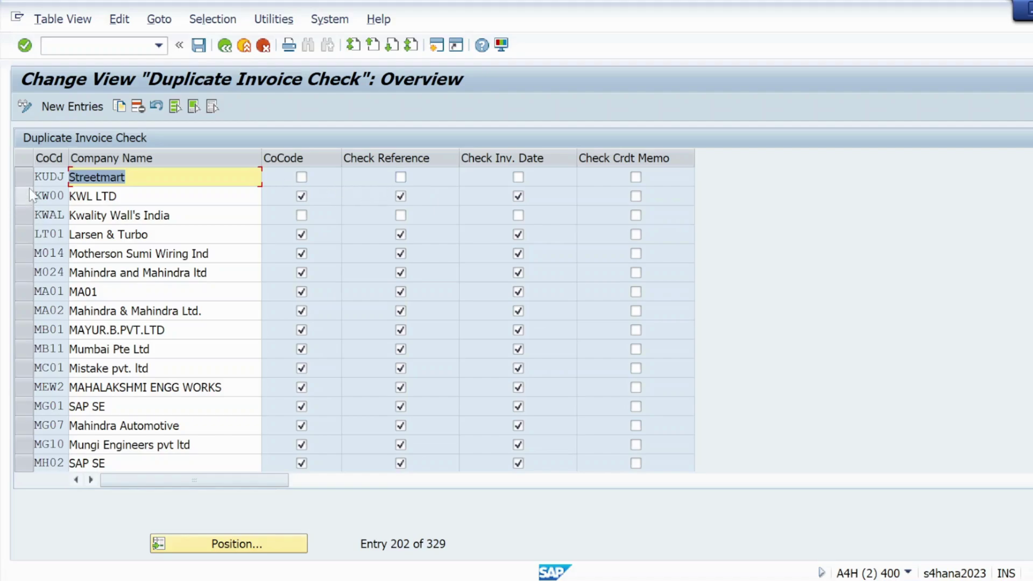
click(82, 110)
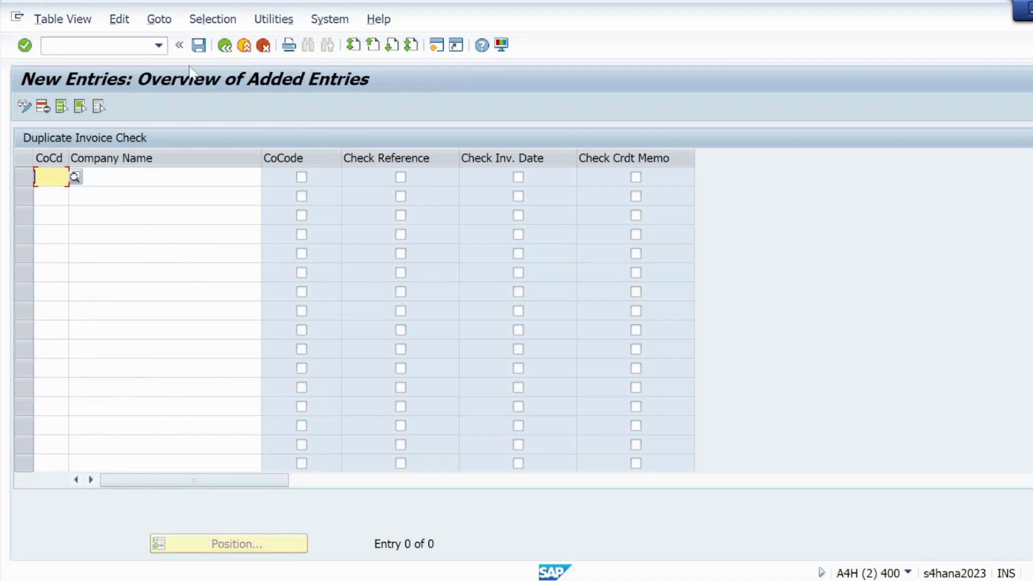
click(222, 48)
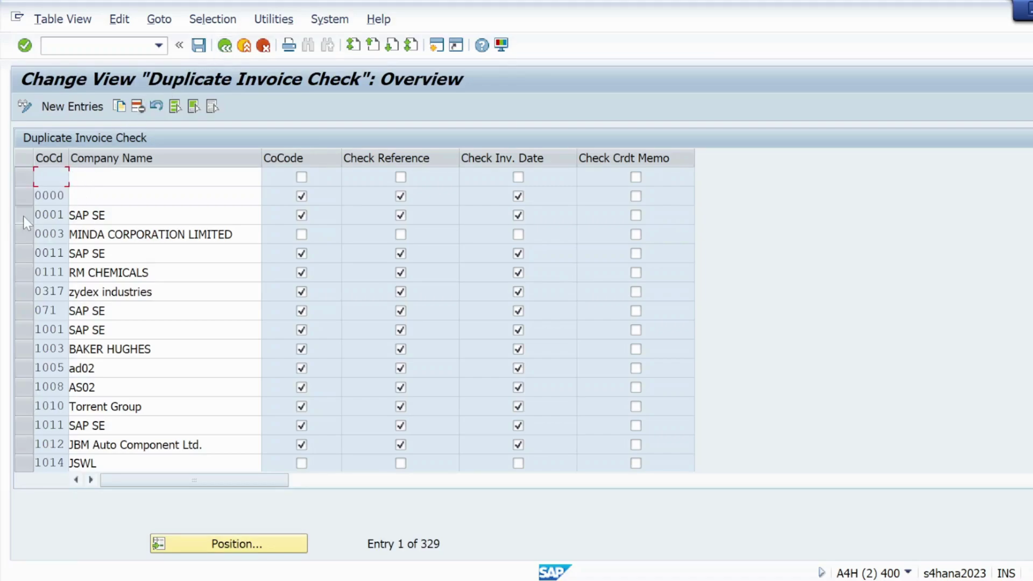
click(23, 215)
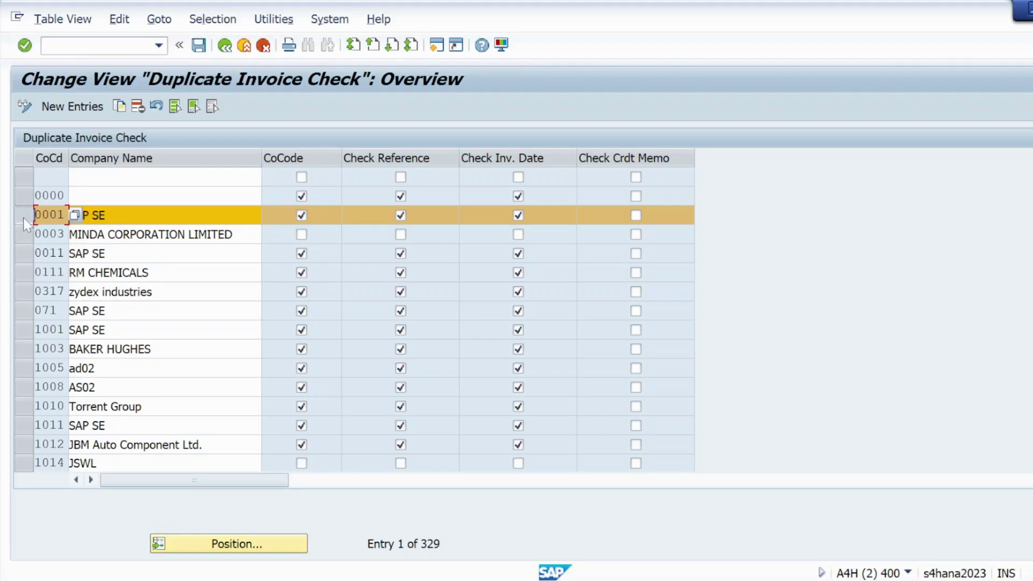
click(119, 107)
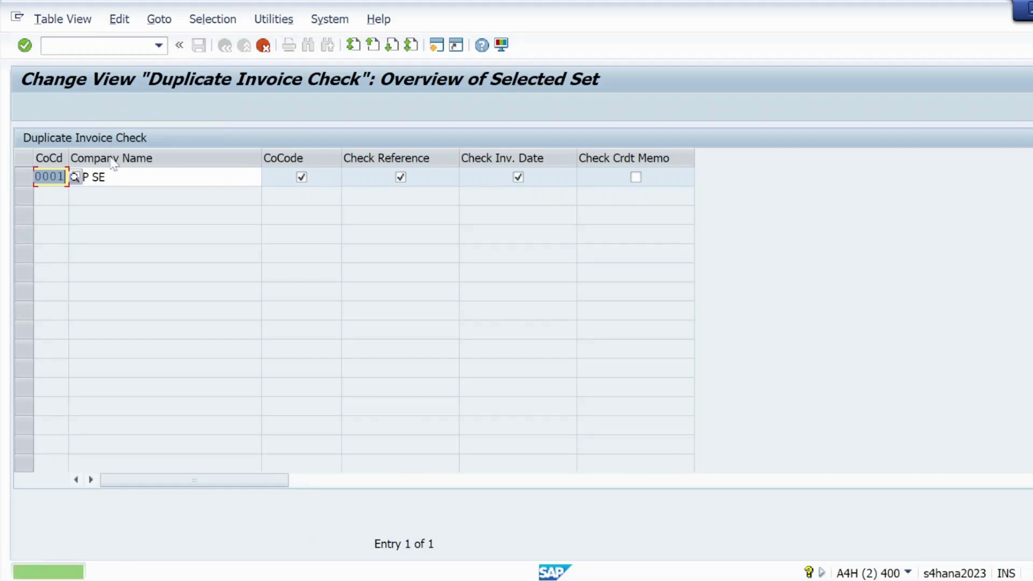
click(73, 177)
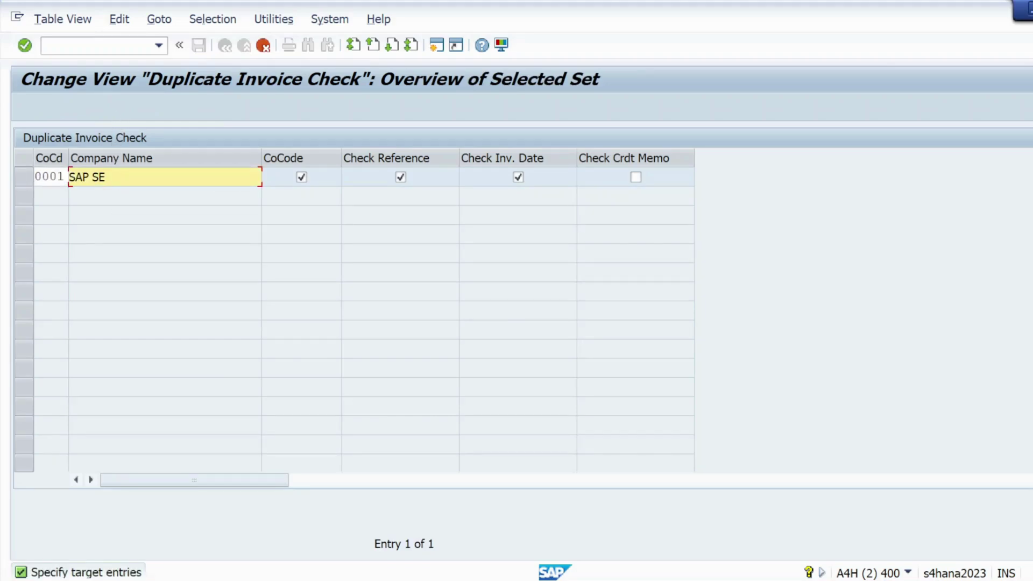
click(66, 177)
key(BackSpace)
key(BackSpace)
key(BackSpace)
key(BackSpace)
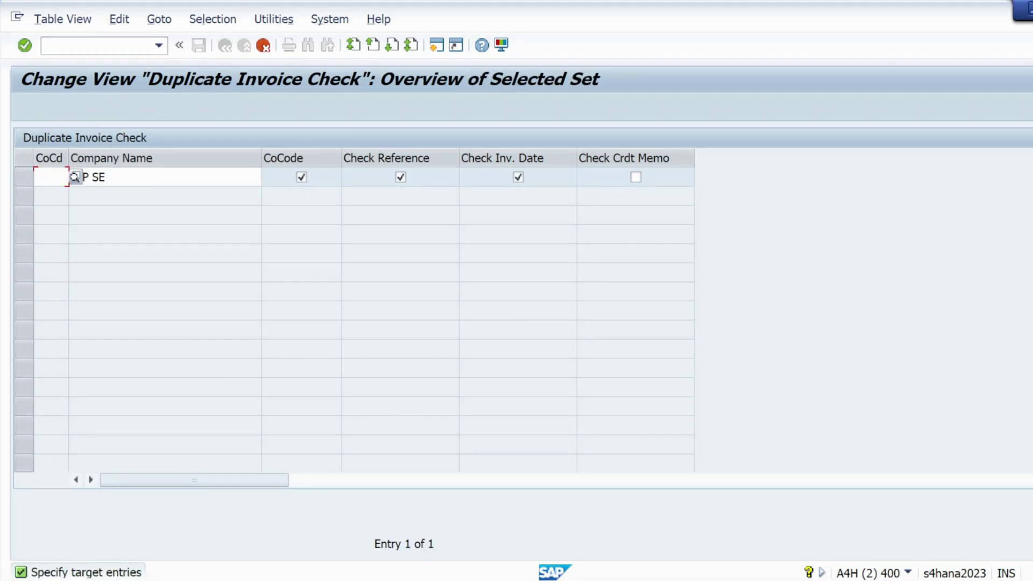
click(64, 194)
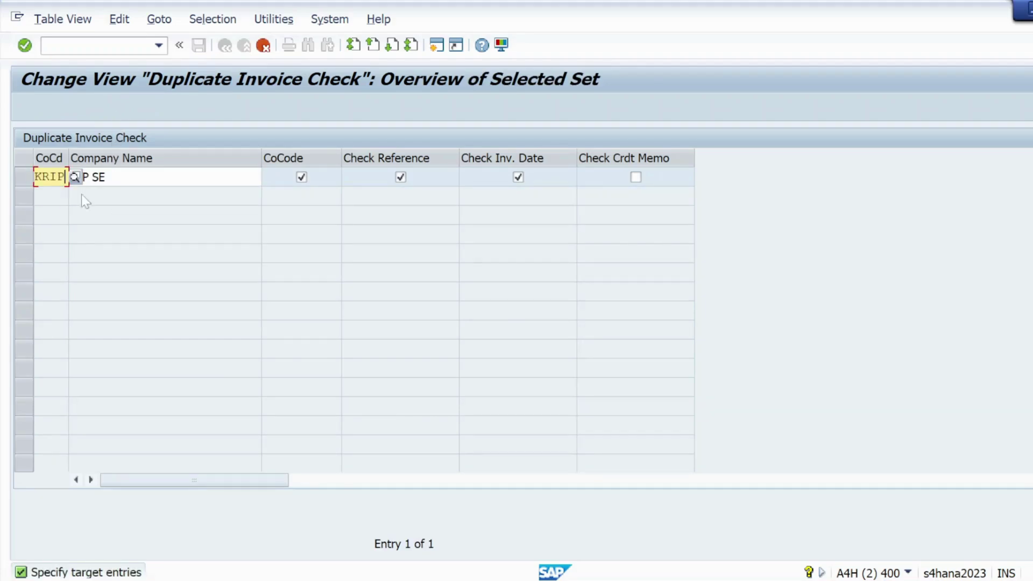
click(108, 177)
key(BackSpace)
key(BackSpace)
key(BackSpace)
key(BackSpace)
key(BackSpace)
key(BackSpace)
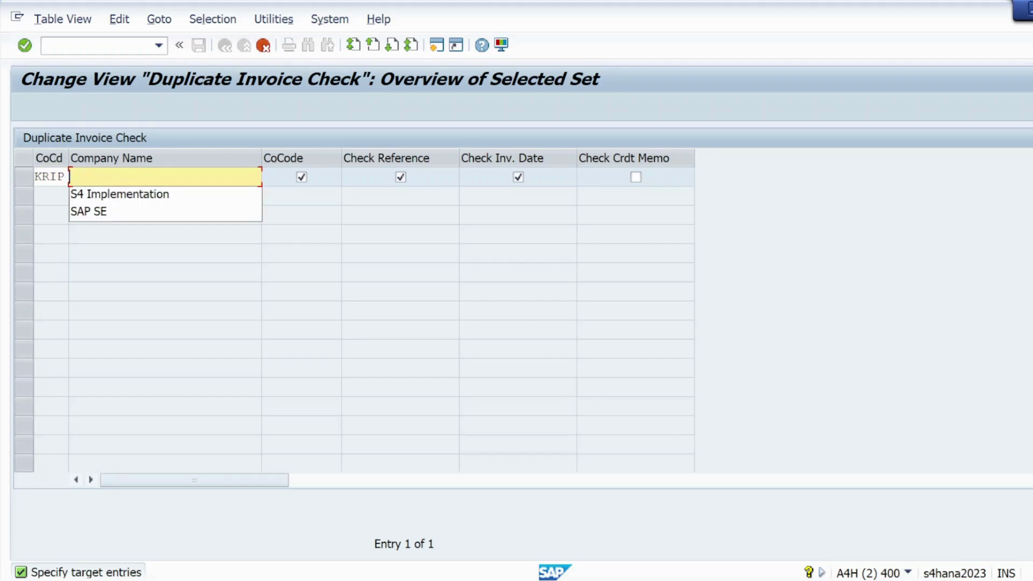
click(125, 195)
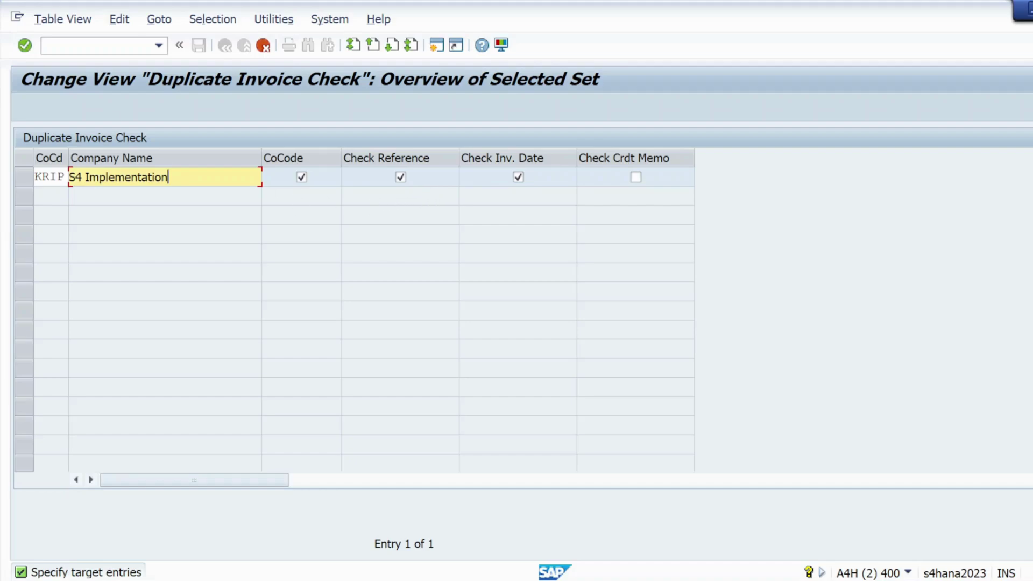
click(26, 45)
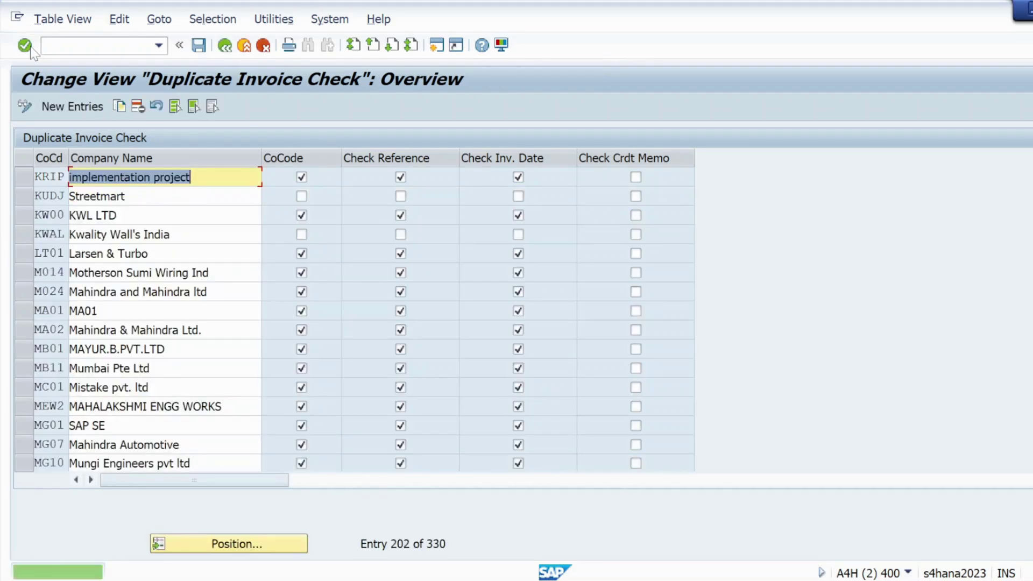
click(23, 177)
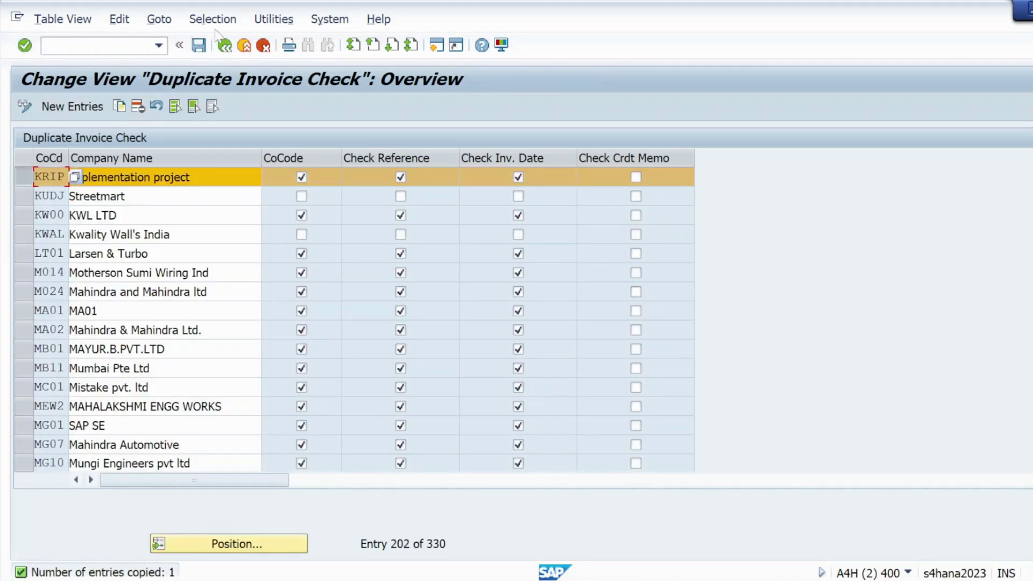
click(198, 45)
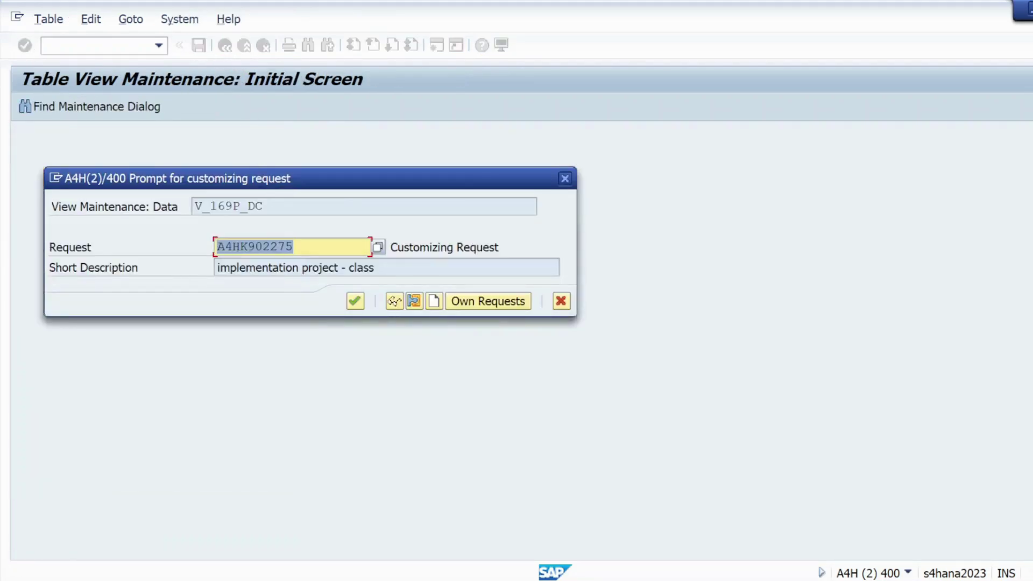
click(354, 302)
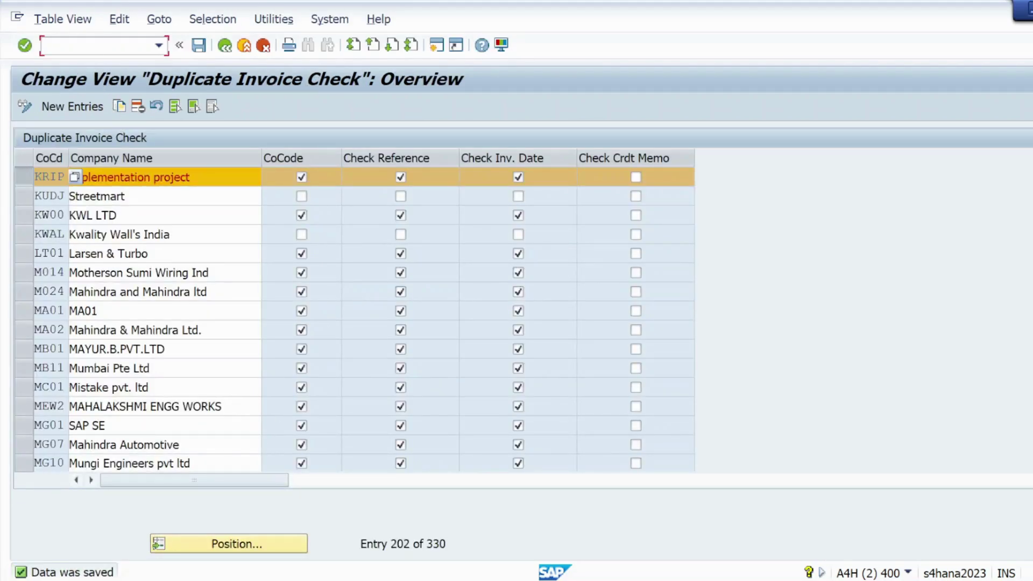
click(80, 45)
text(/nmigo)
key(Return)
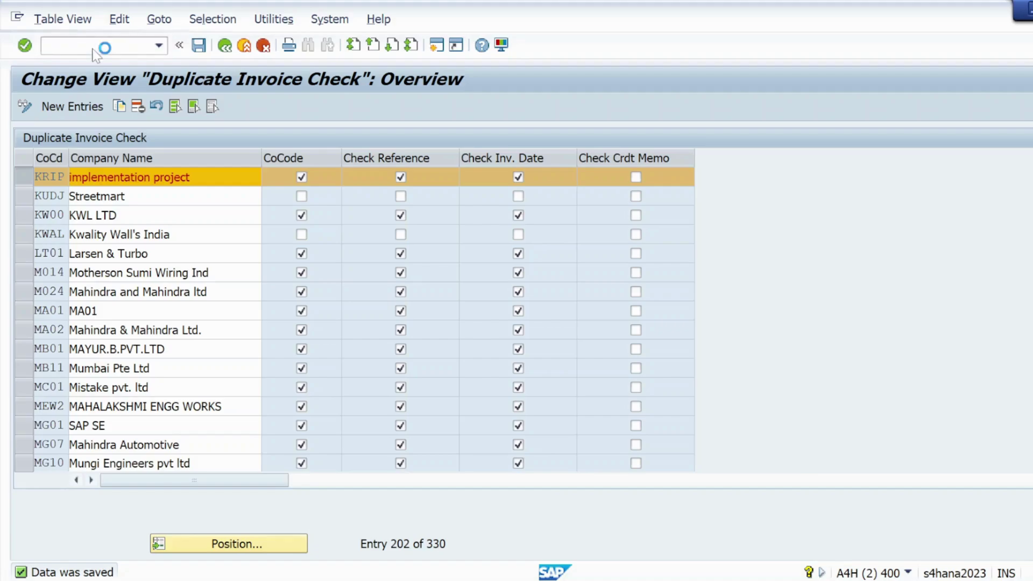
key(BackSpace)
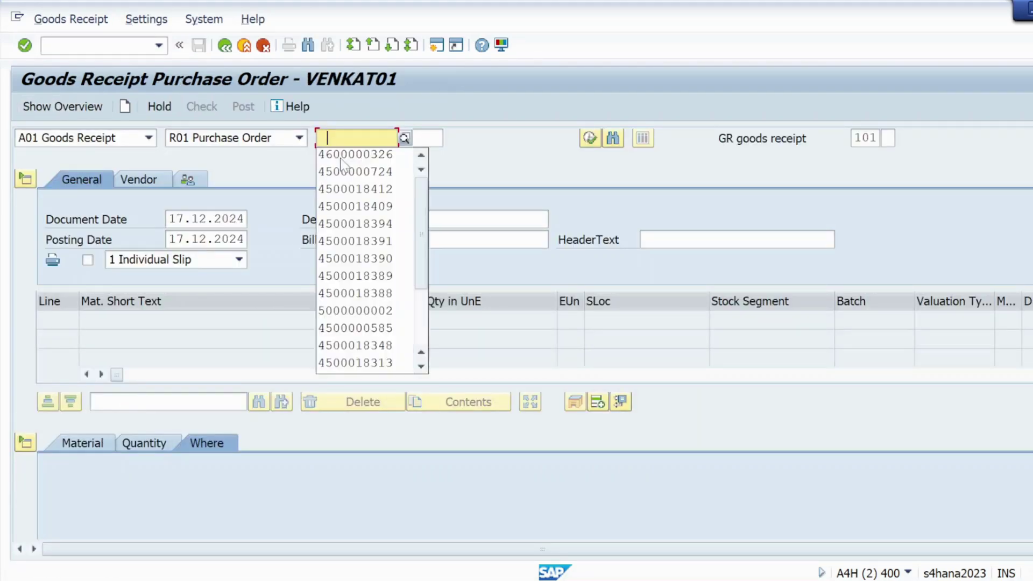
click(337, 154)
click(24, 46)
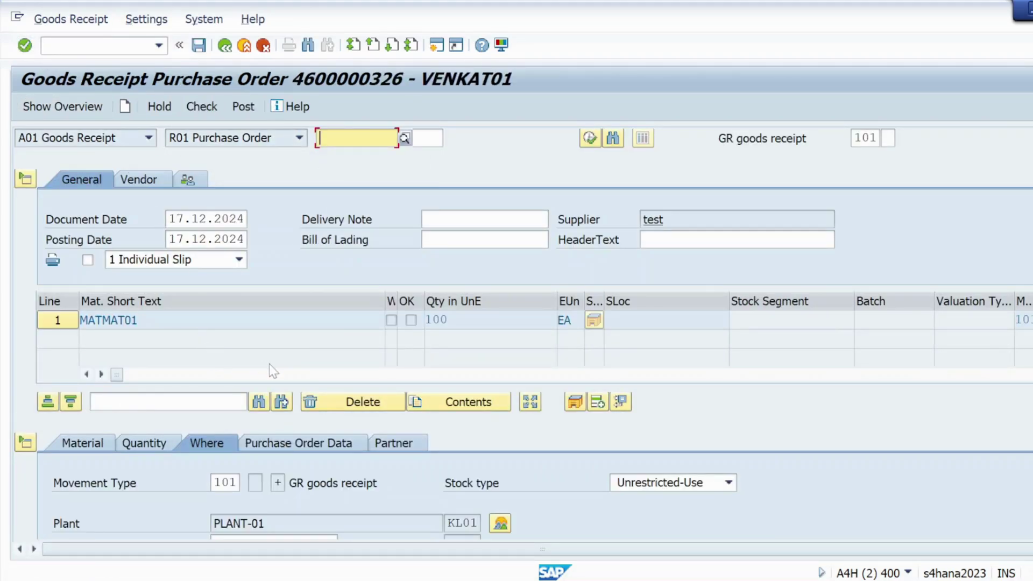
scroll(269, 363, down, 3)
click(242, 382)
key(BackSpace)
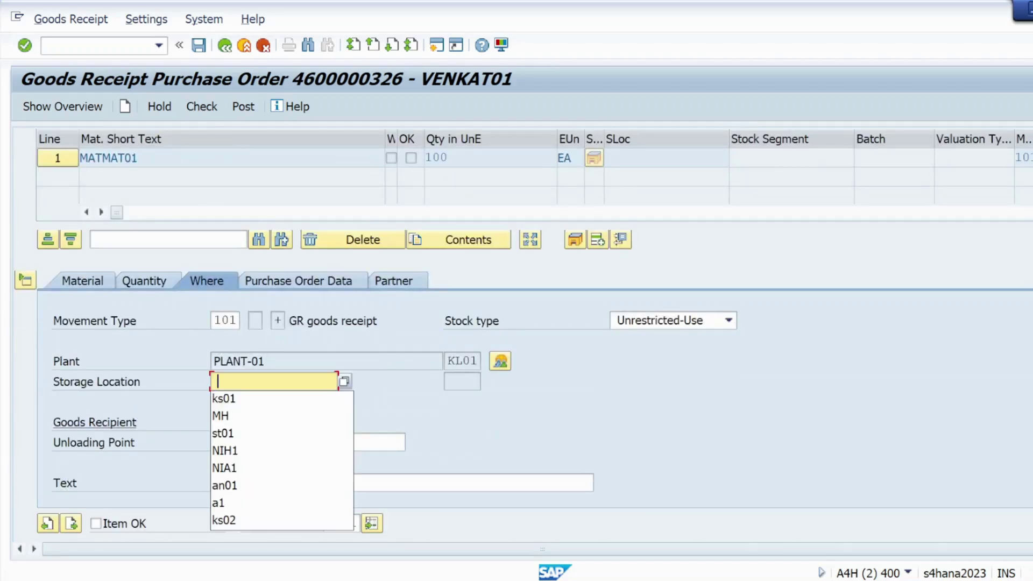
click(228, 403)
click(96, 524)
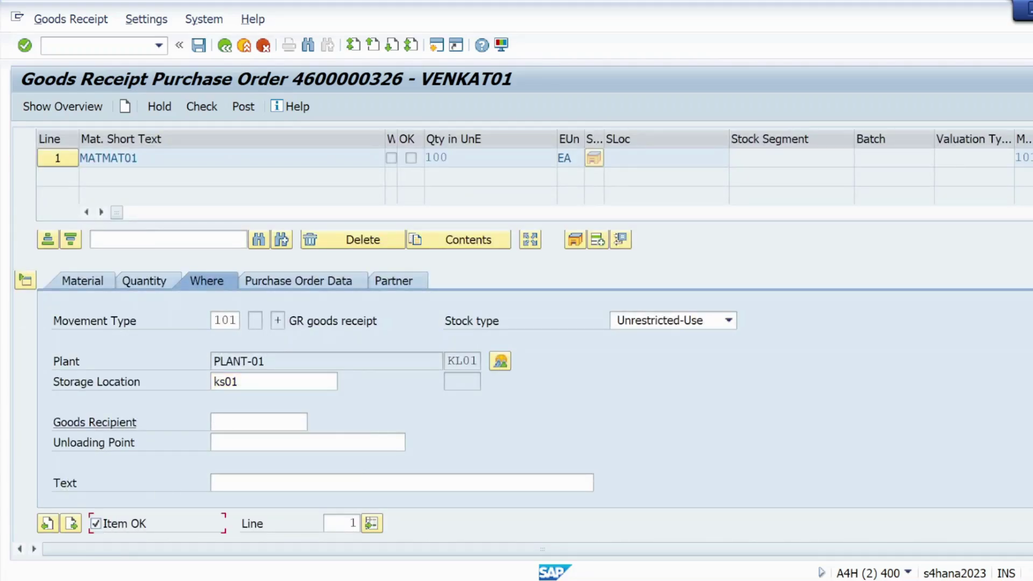
click(202, 106)
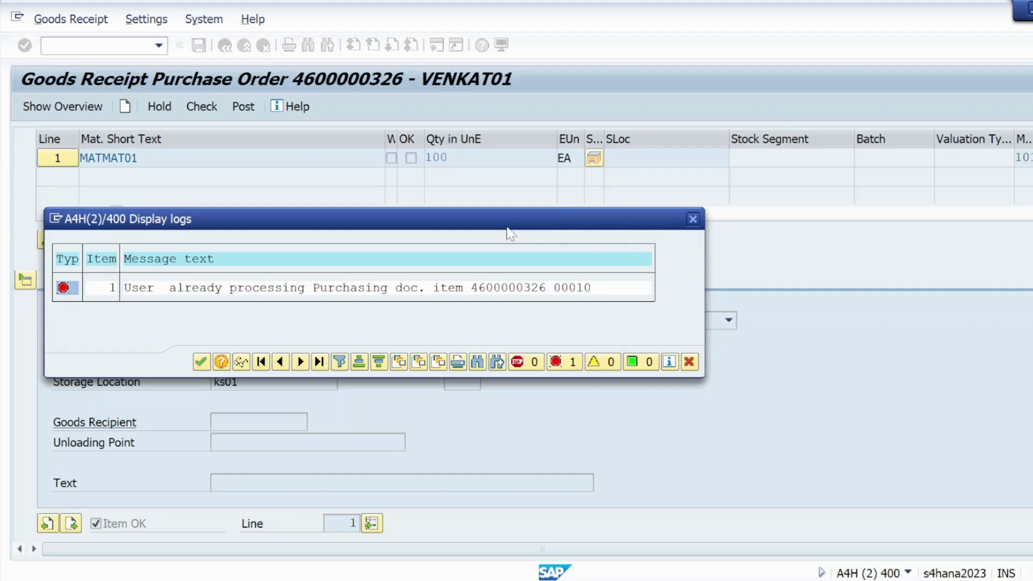
click(691, 220)
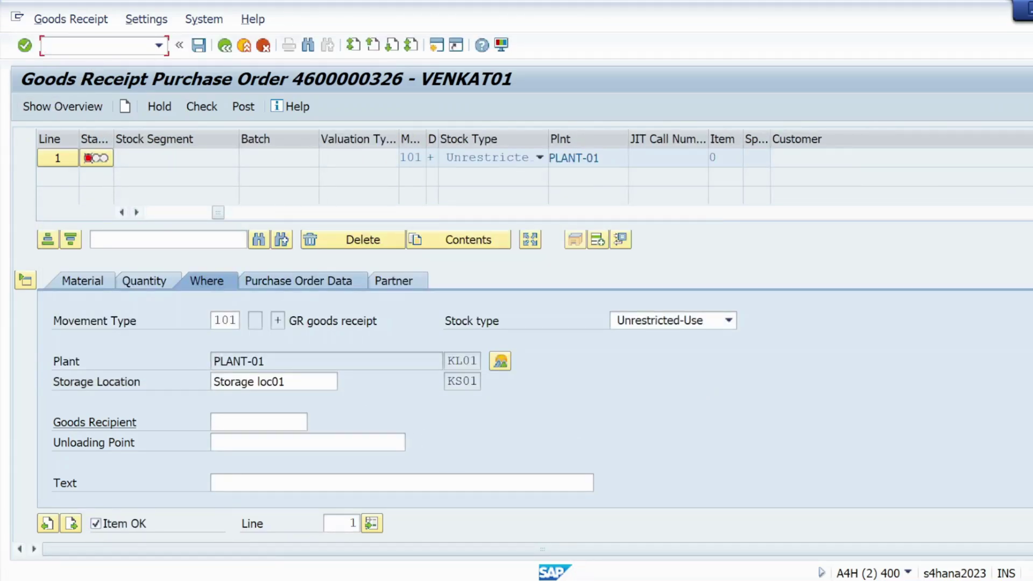
text(/n)
key(Return)
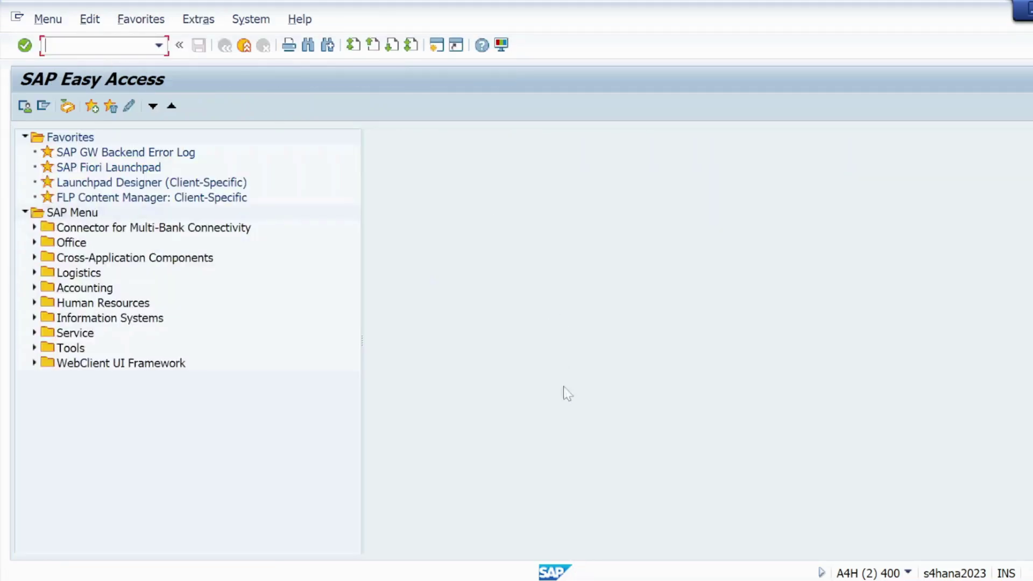
click(849, 519)
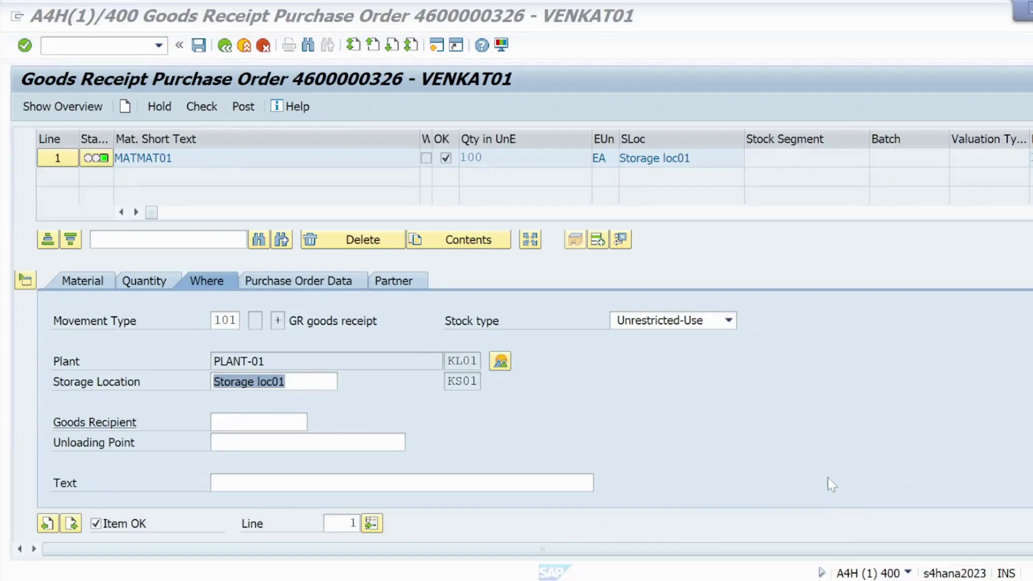
click(202, 107)
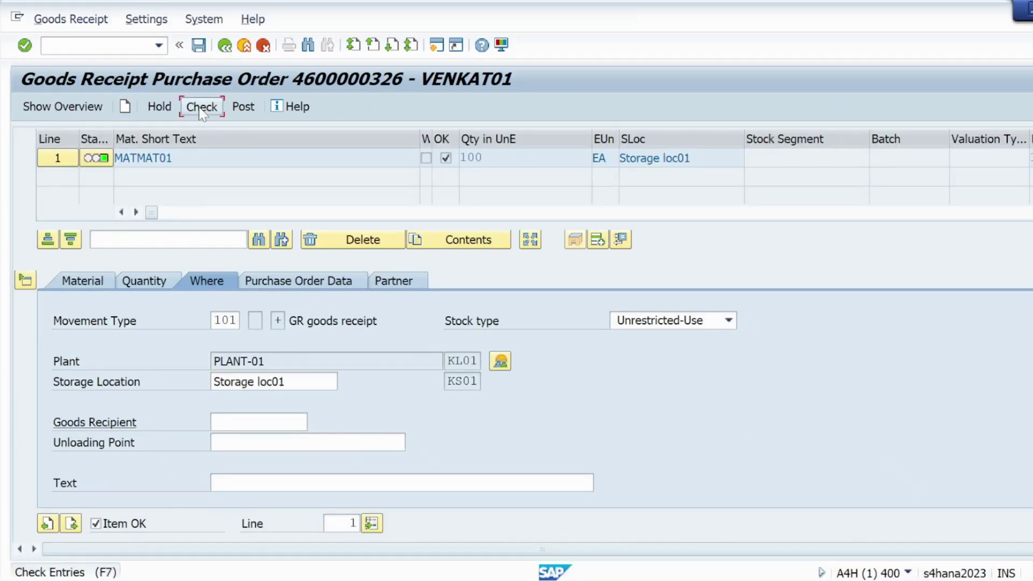
click(241, 107)
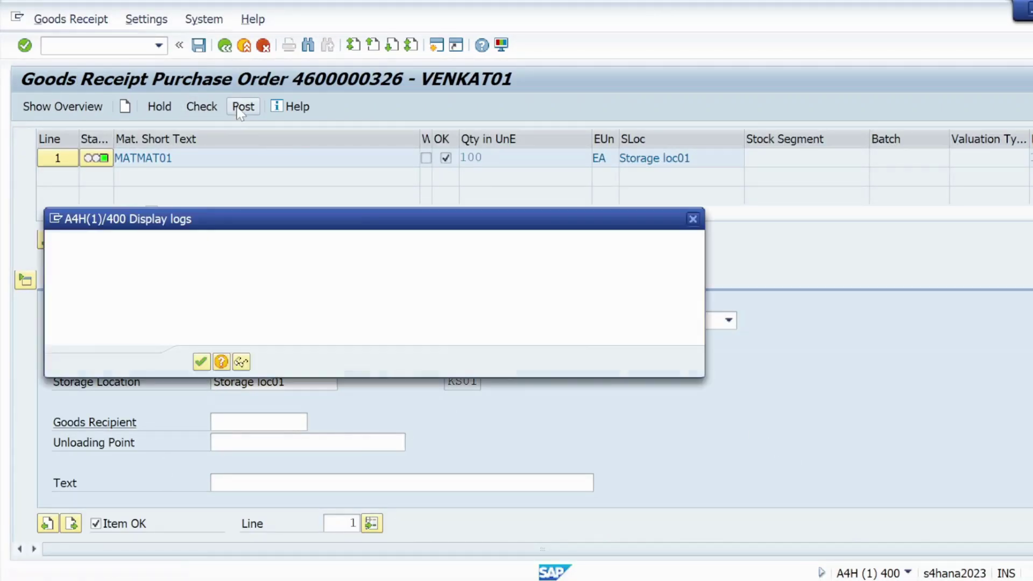